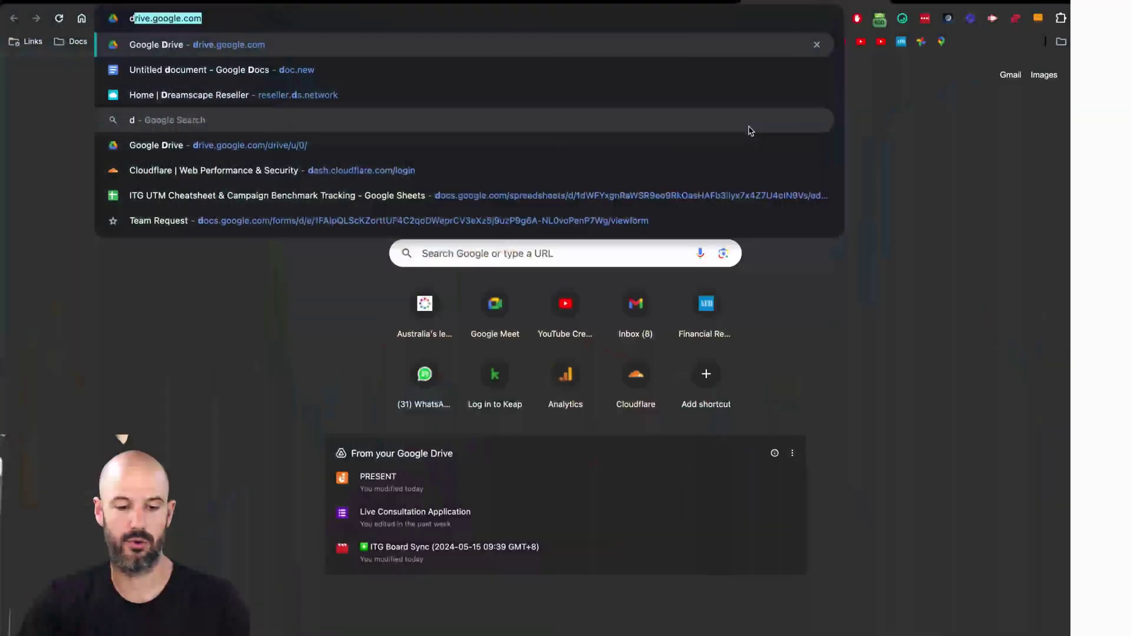
Step: Load Google Drive, enter the 00 Demo folder, and open the Growth/Churn Calculations Demo spreadsheet
key("Return")
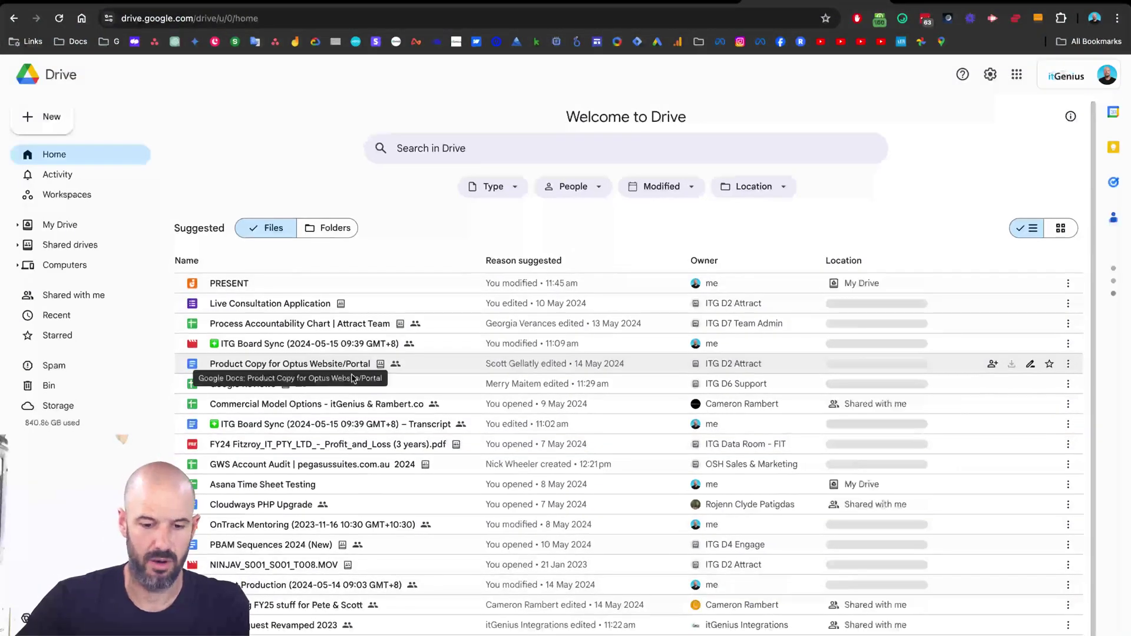
left_click(71, 246)
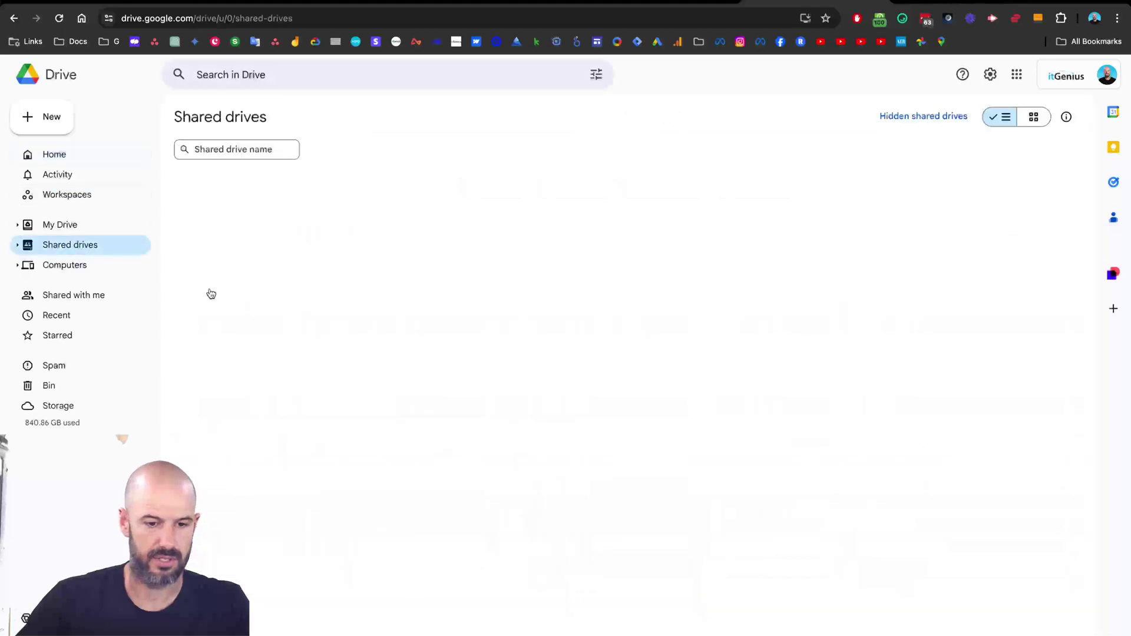
key("super+equal")
key("super+equal")
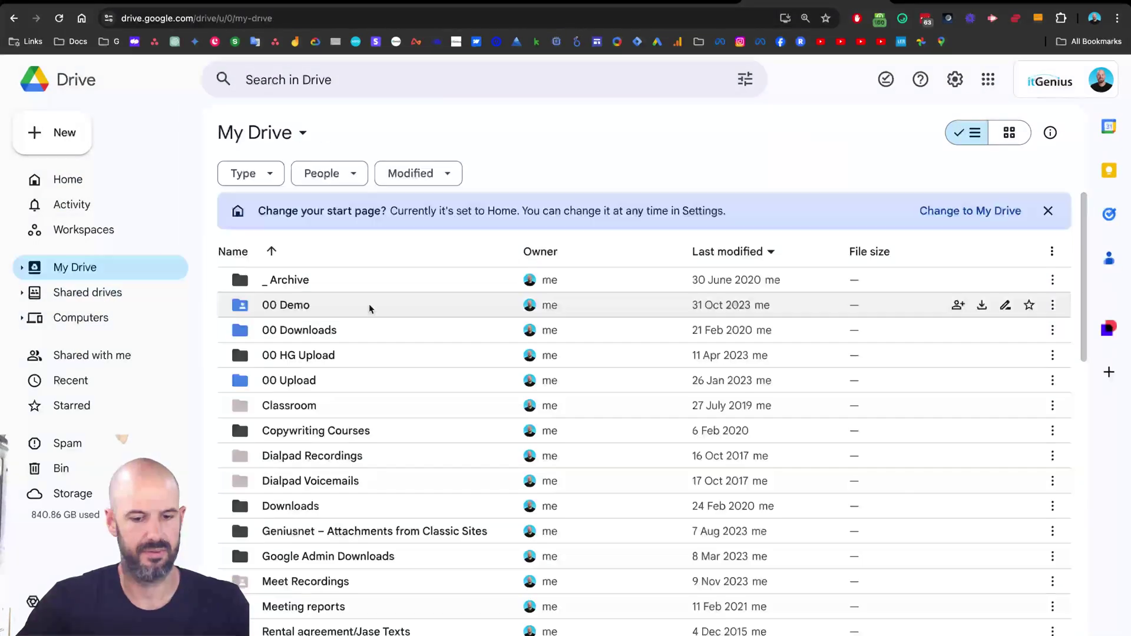
double_click(369, 304)
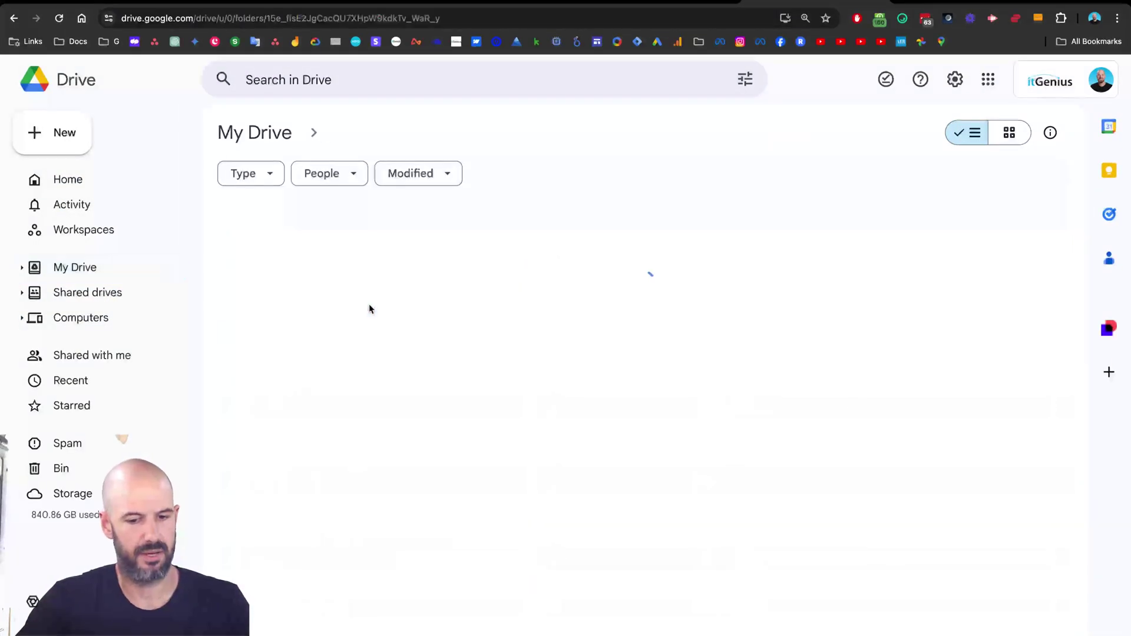
scroll(476, 353, "down", 10)
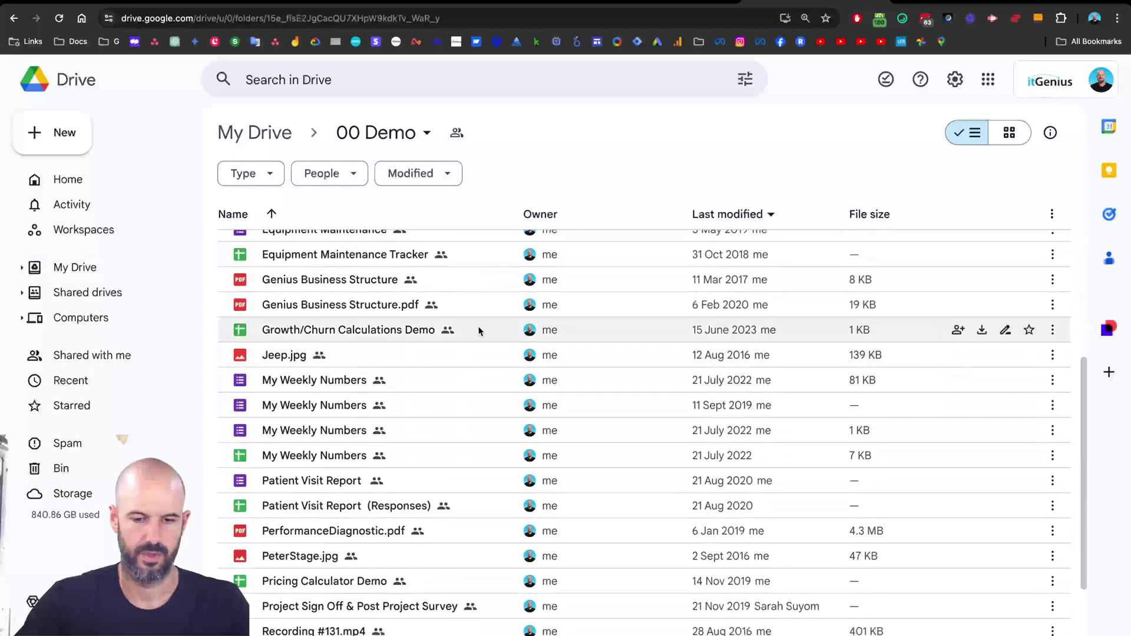
double_click(480, 329)
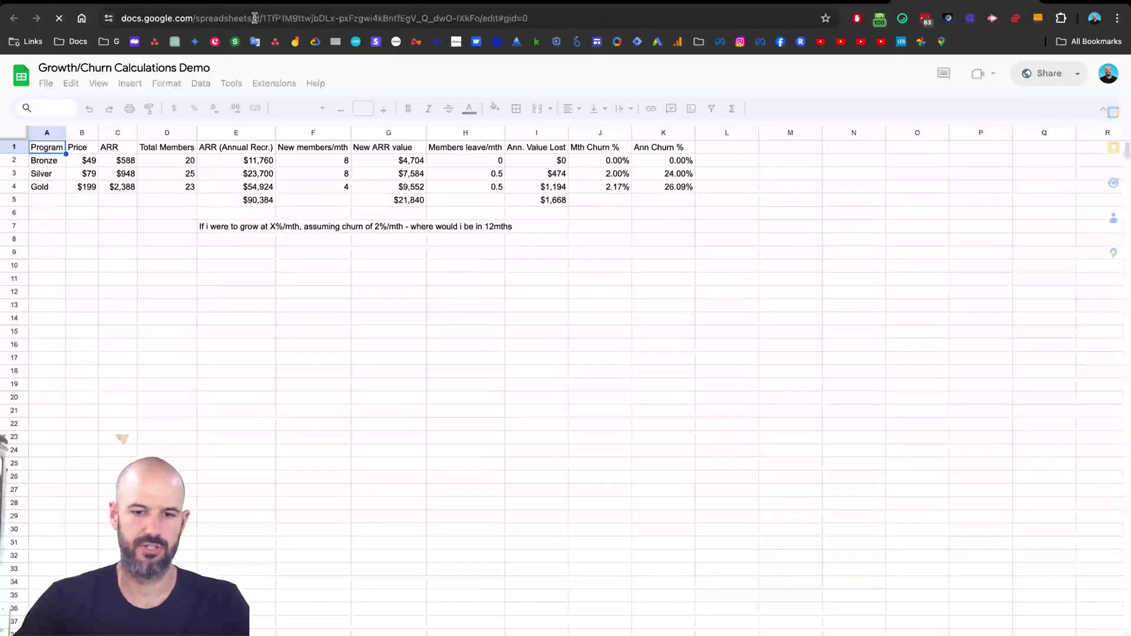
Step: Replace 'edit#gid=0' with 'copy' in the sheet's URL, select the address, and open a new tab
left_click_drag(262, 18, 480, 17)
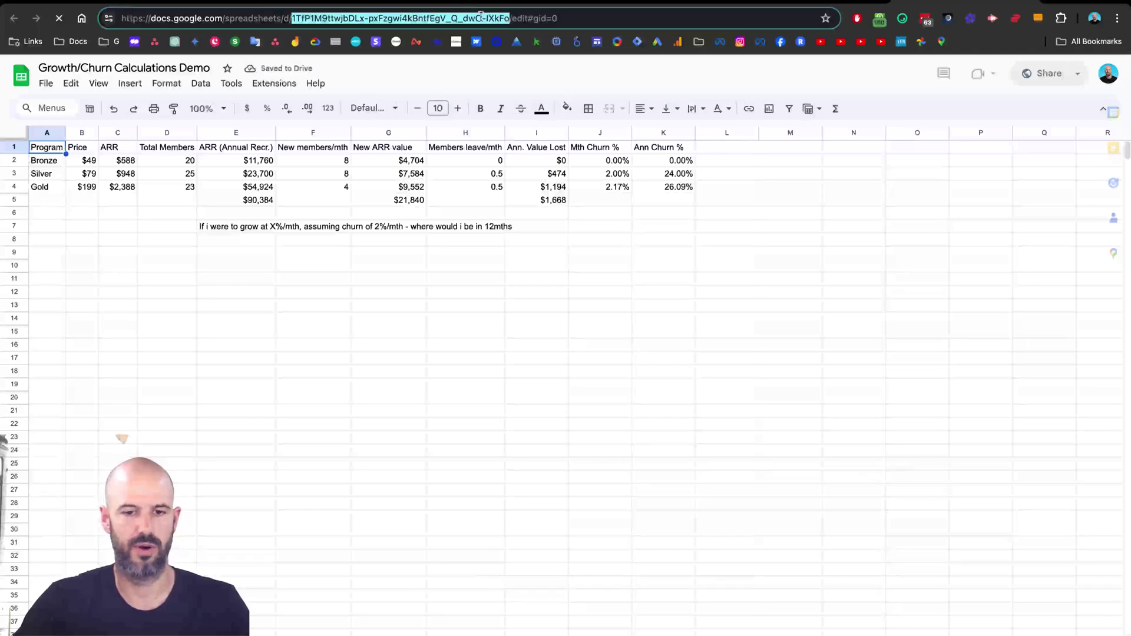
left_click(590, 18)
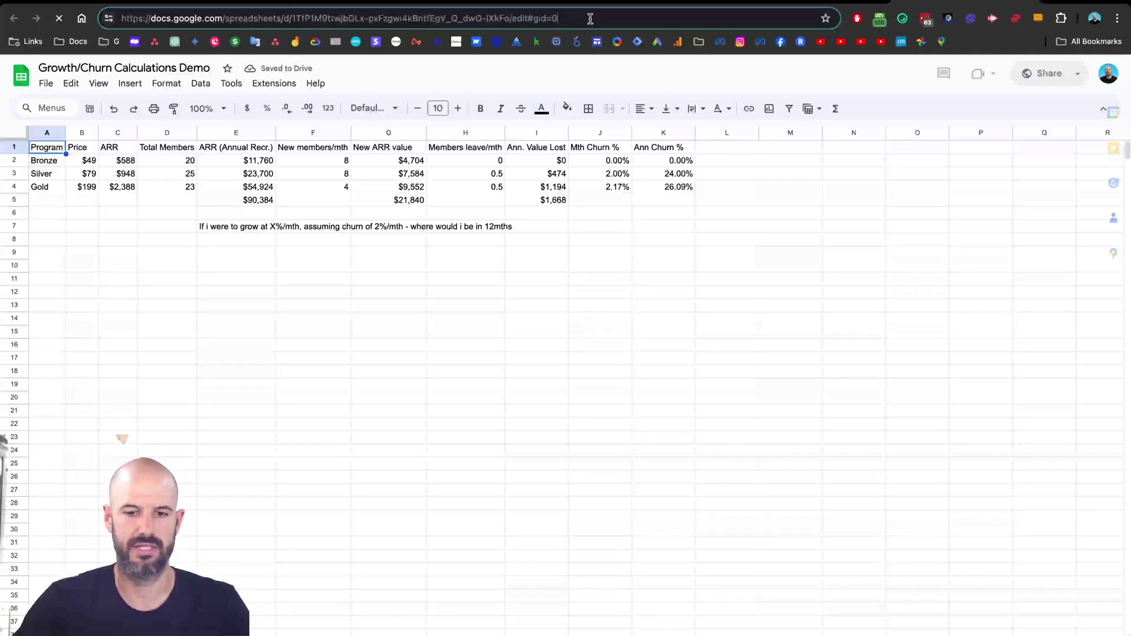
left_click_drag(510, 18, 583, 20)
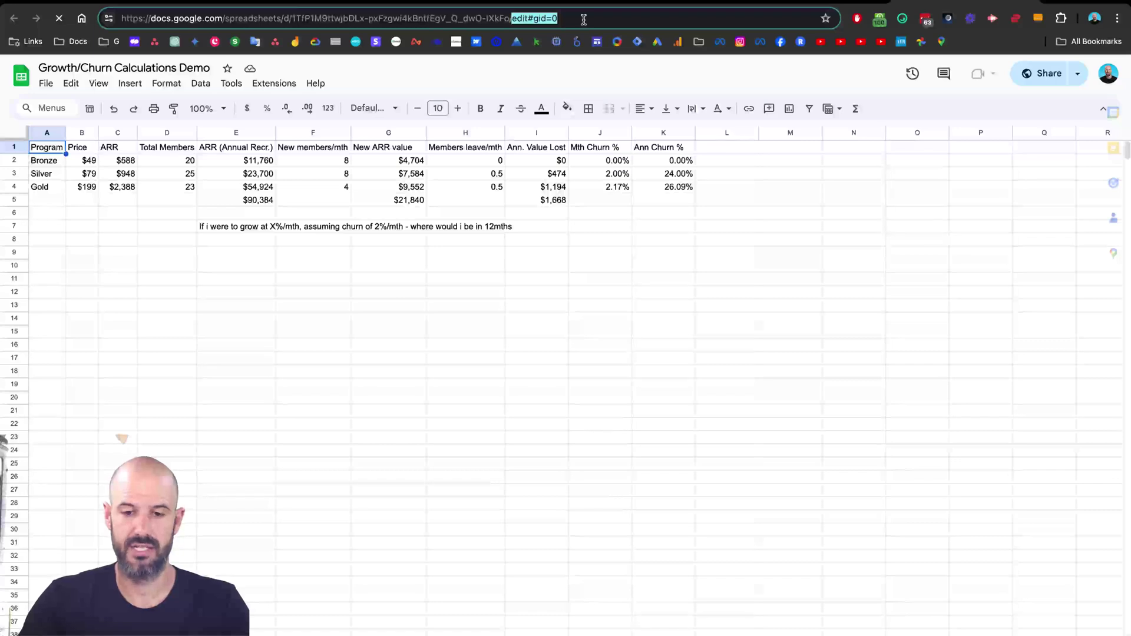
type("copy")
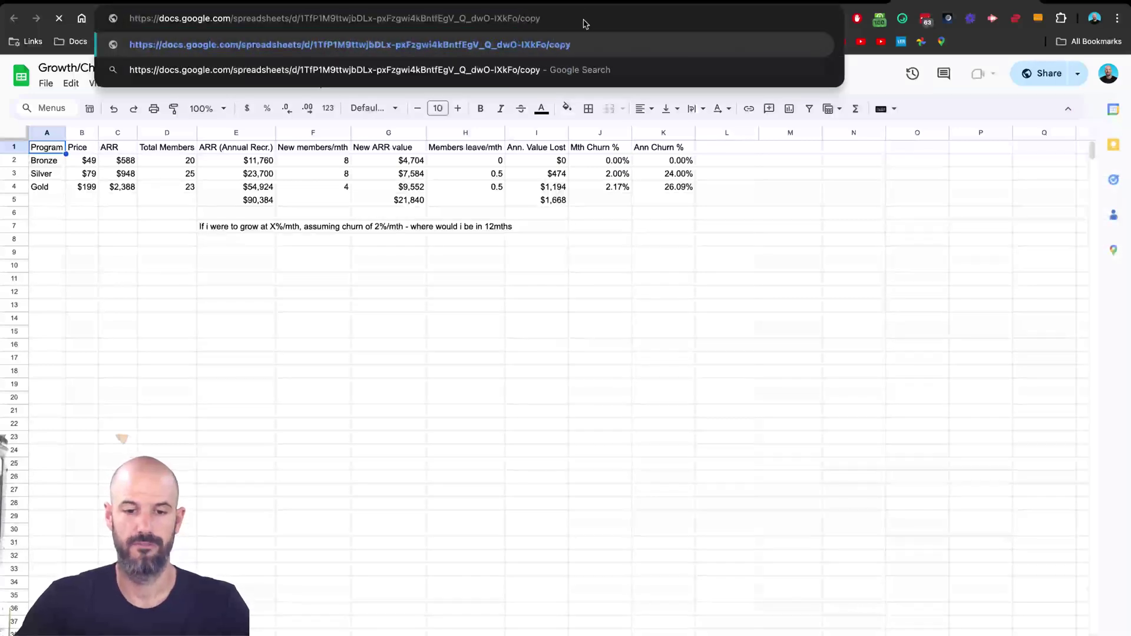
key("super+a")
key("super+c")
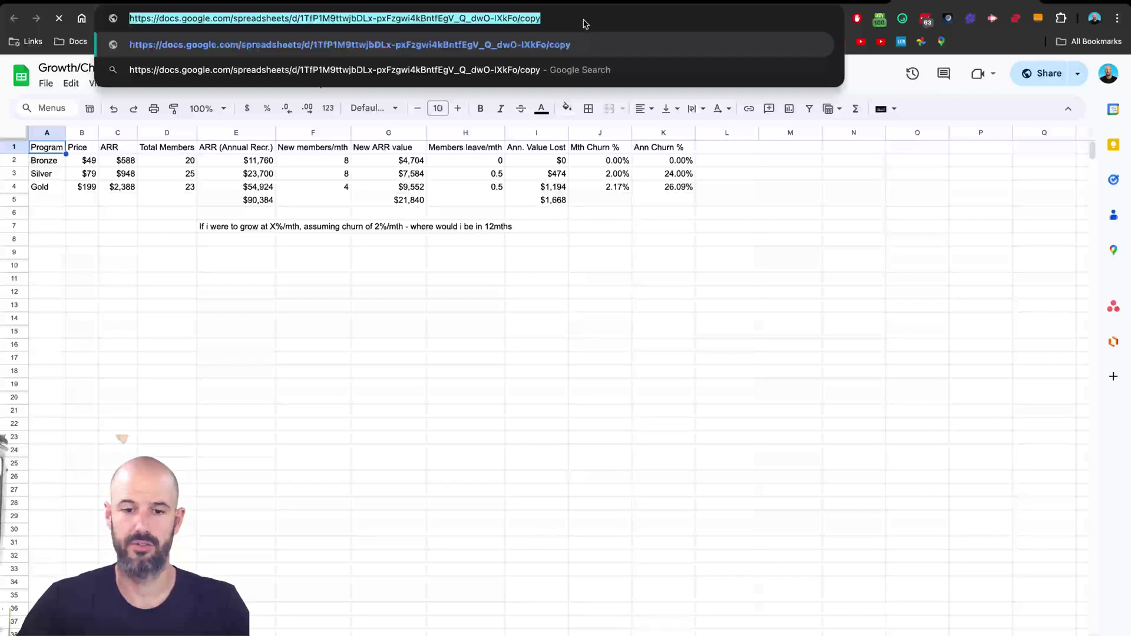
key("super+t")
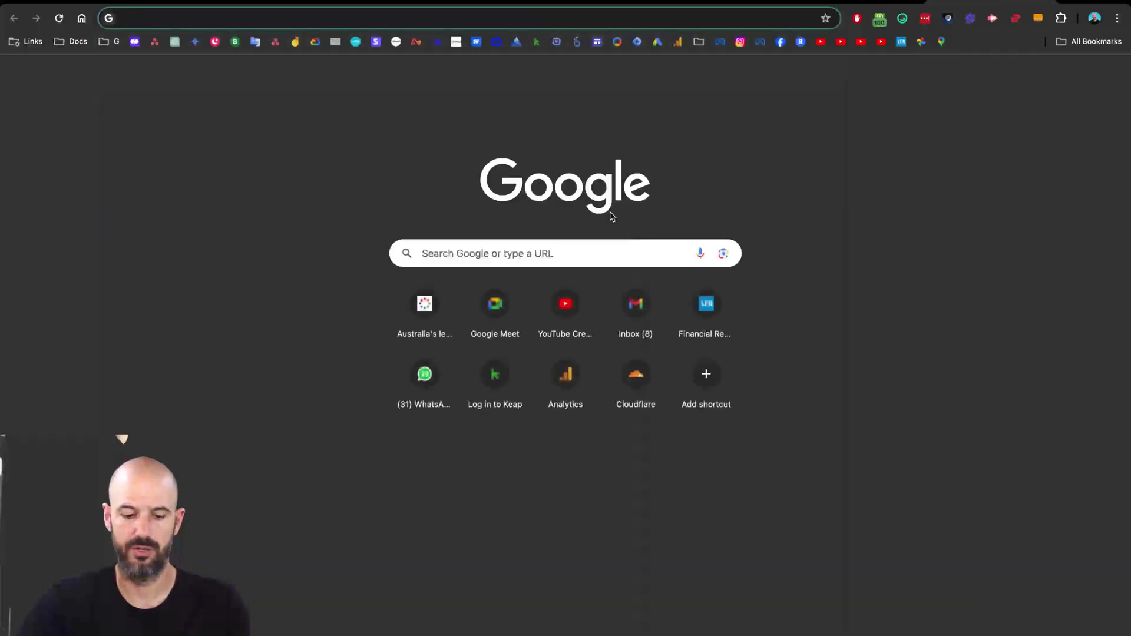
Step: Paste and load the /copy link in the new tab, then confirm Make a copy
key("super+v")
key("Return")
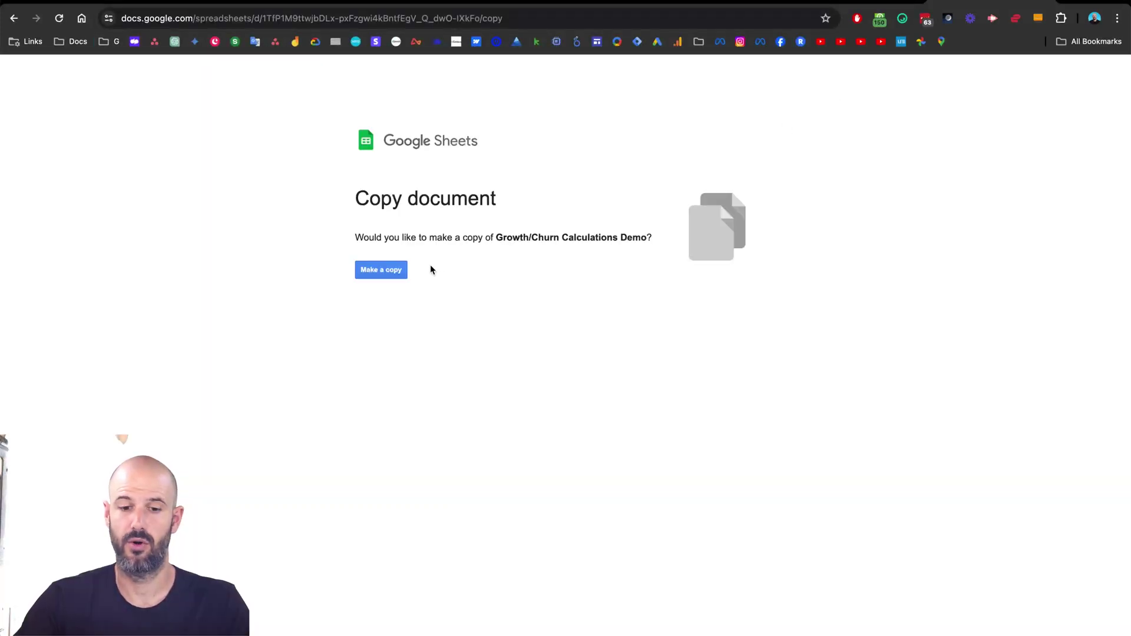
left_click(388, 278)
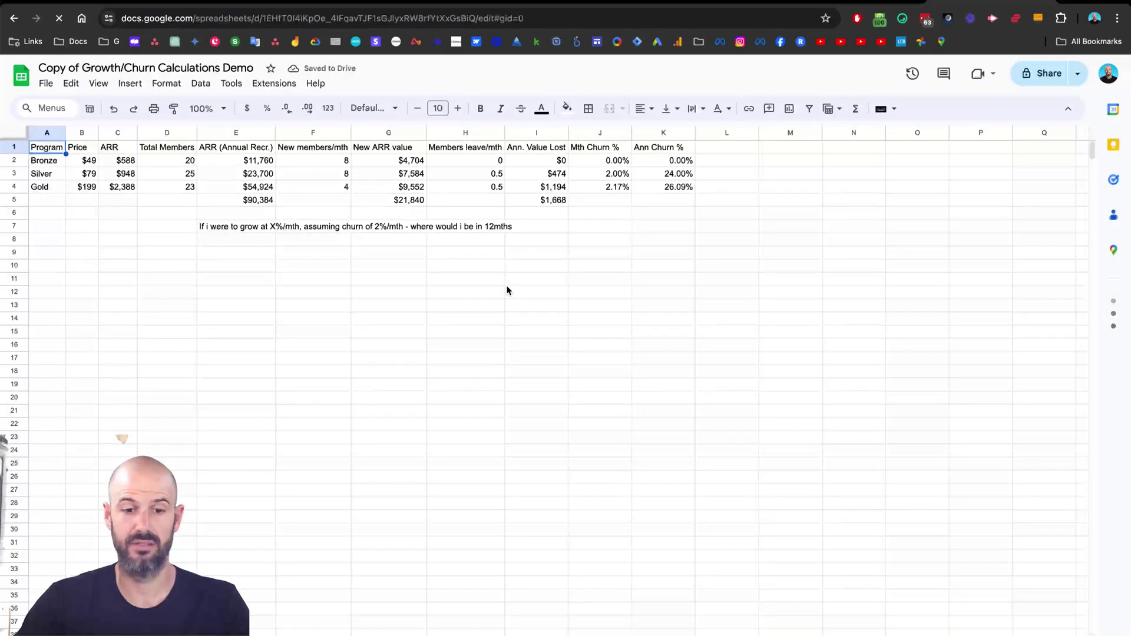
Step: Select the 'Copy of' prefix in the copied spreadsheet's title and open the File menu
left_click(83, 67)
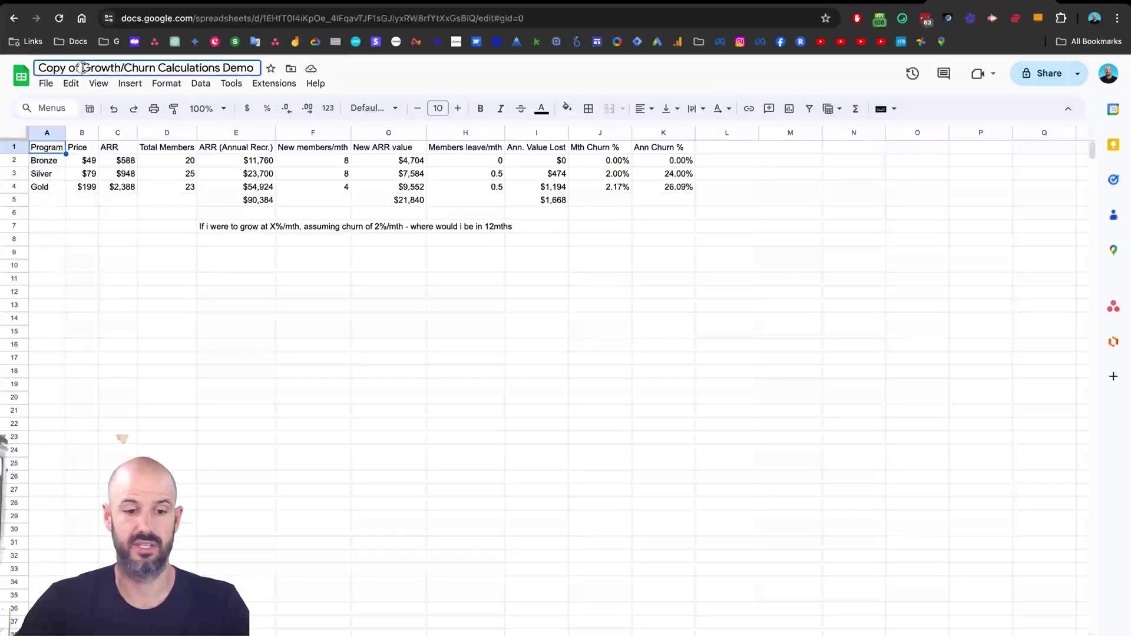
left_click_drag(81, 68, 35, 69)
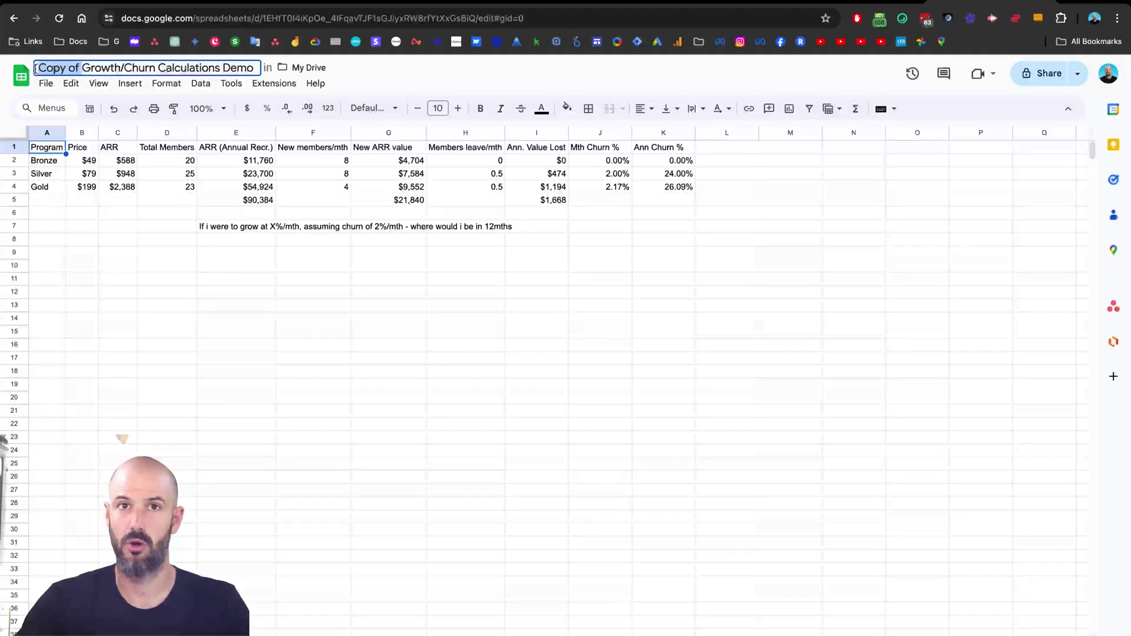
left_click(46, 83)
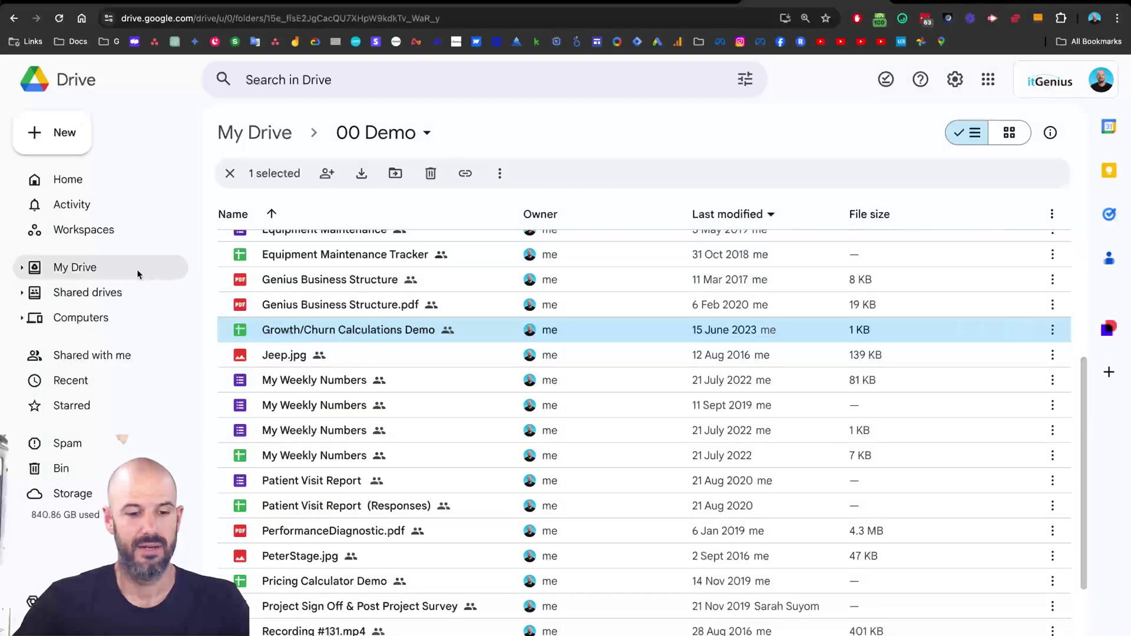
Step: View the Manage members list for GC D1 Finance Compliance LPT under Shared drives, then close it
left_click(110, 295)
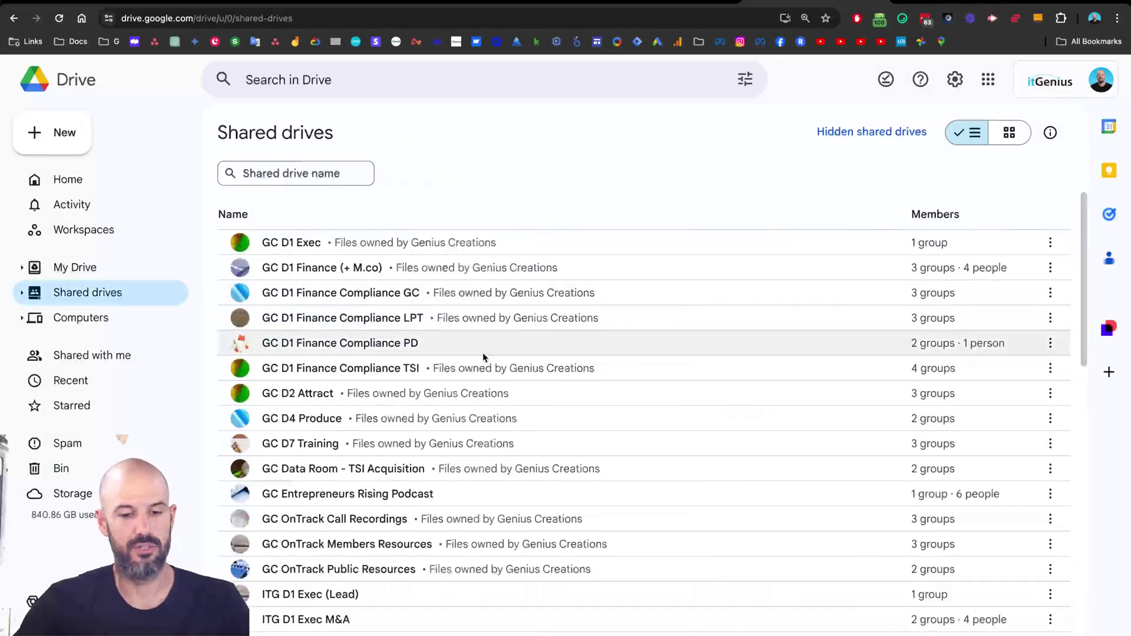
right_click(497, 324)
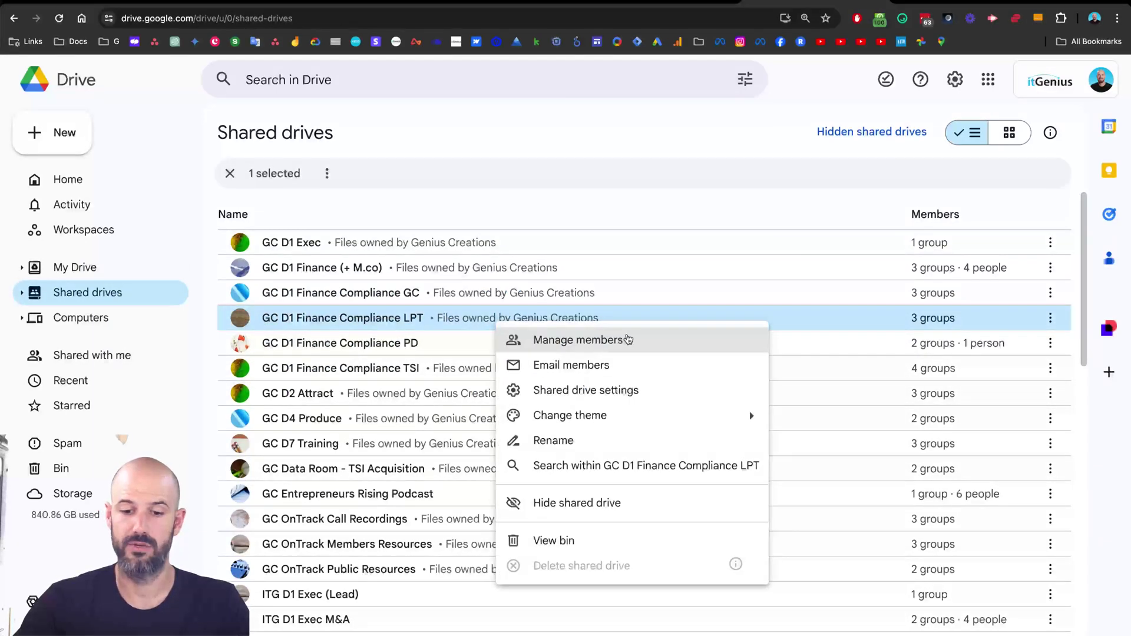
left_click(628, 339)
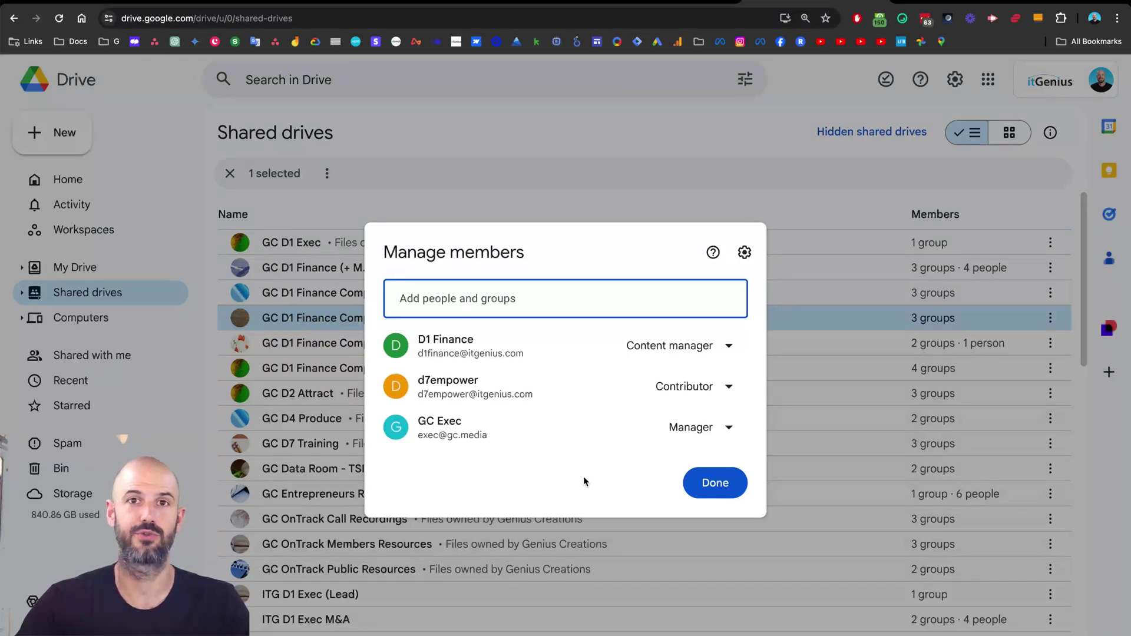
left_click(715, 483)
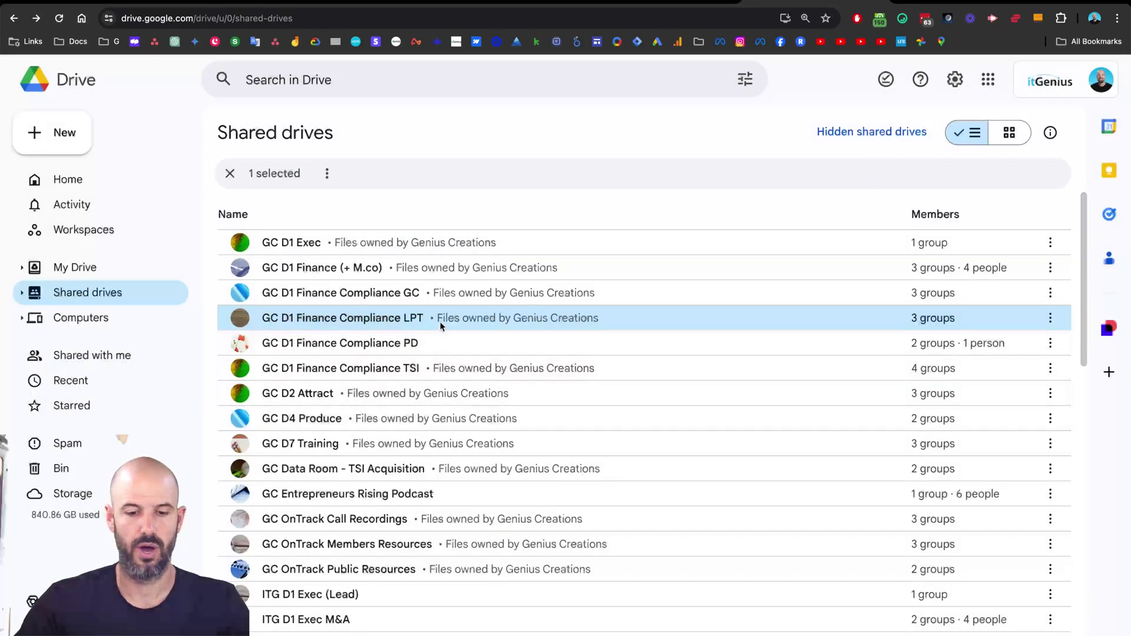
Step: Open Shared drive settings for GC D1 Finance Compliance LPT and zoom in to read the outside-organisation access option
right_click(432, 317)
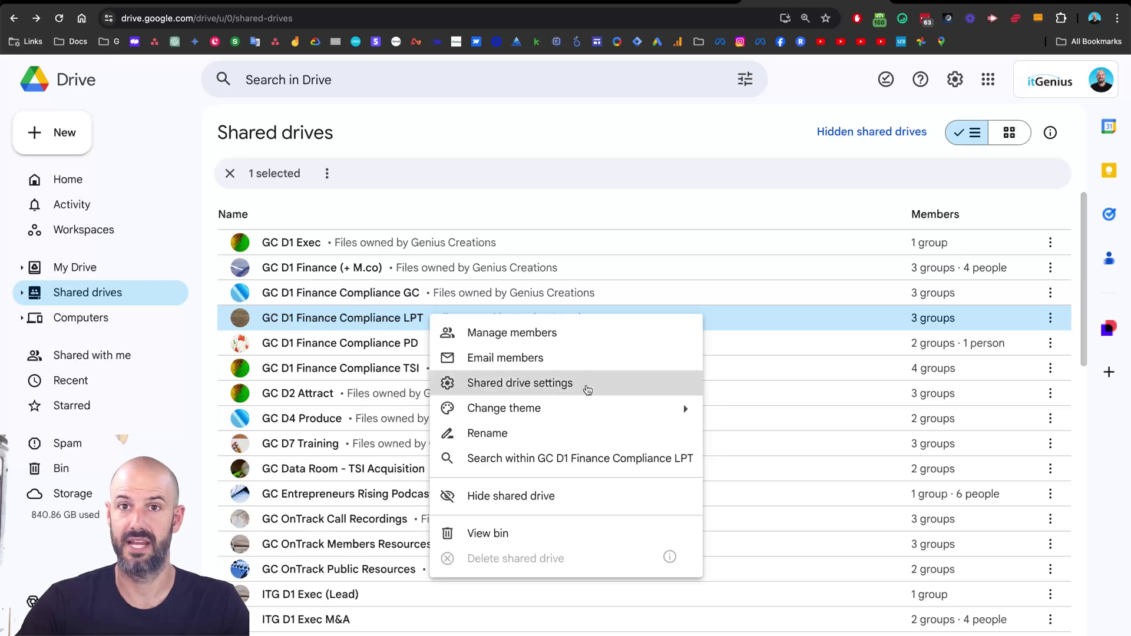
left_click(588, 384)
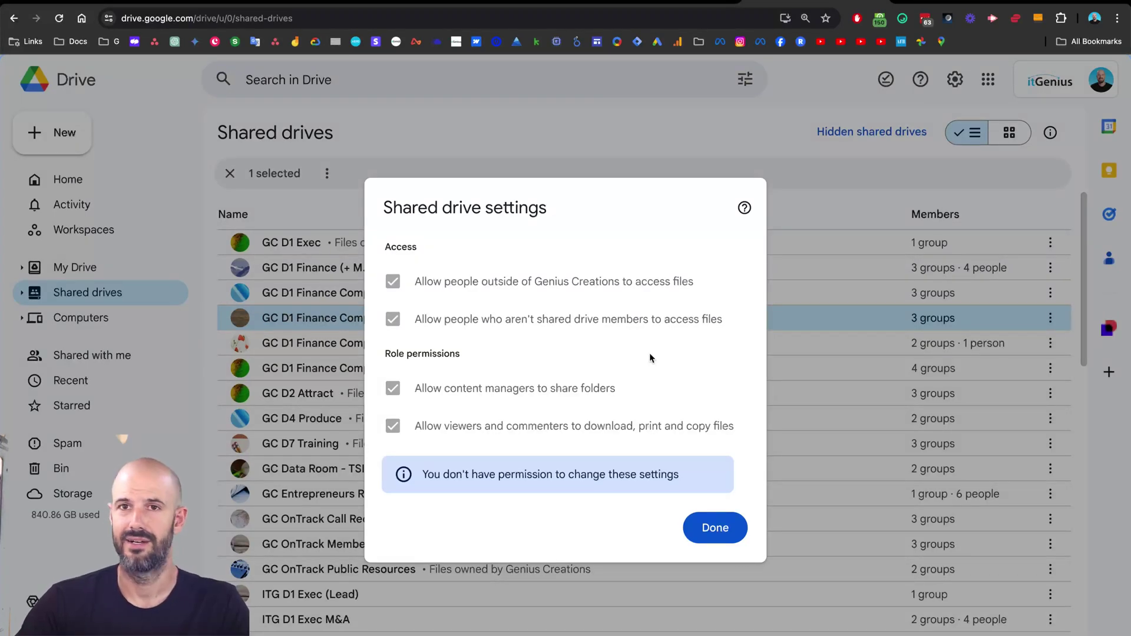
key("super+equal")
key("super+equal")
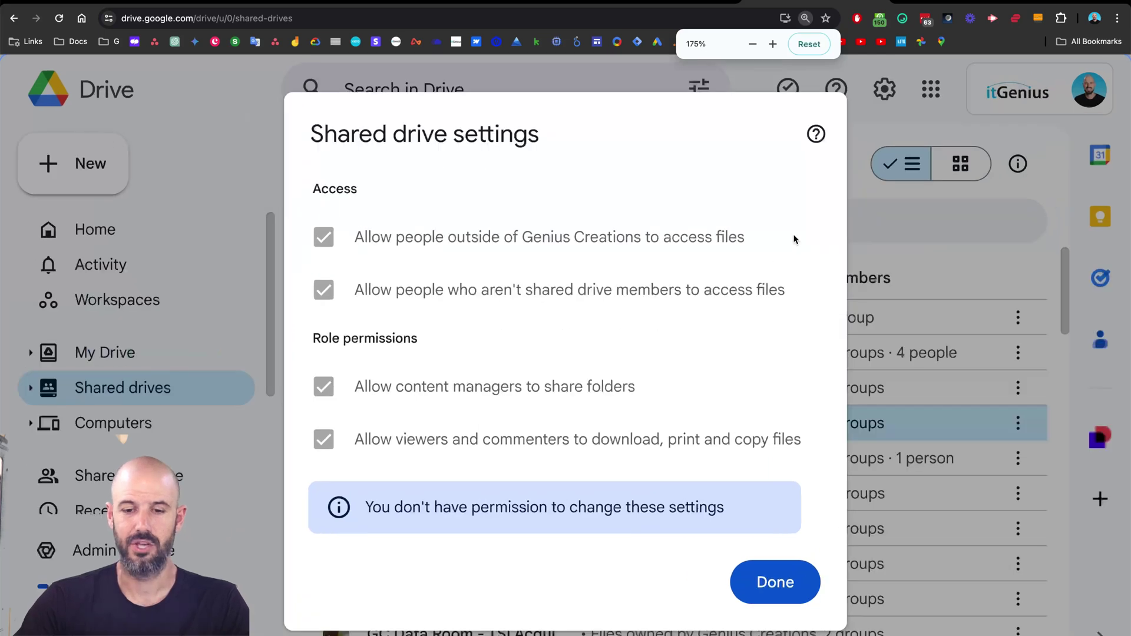
left_click_drag(794, 240, 352, 240)
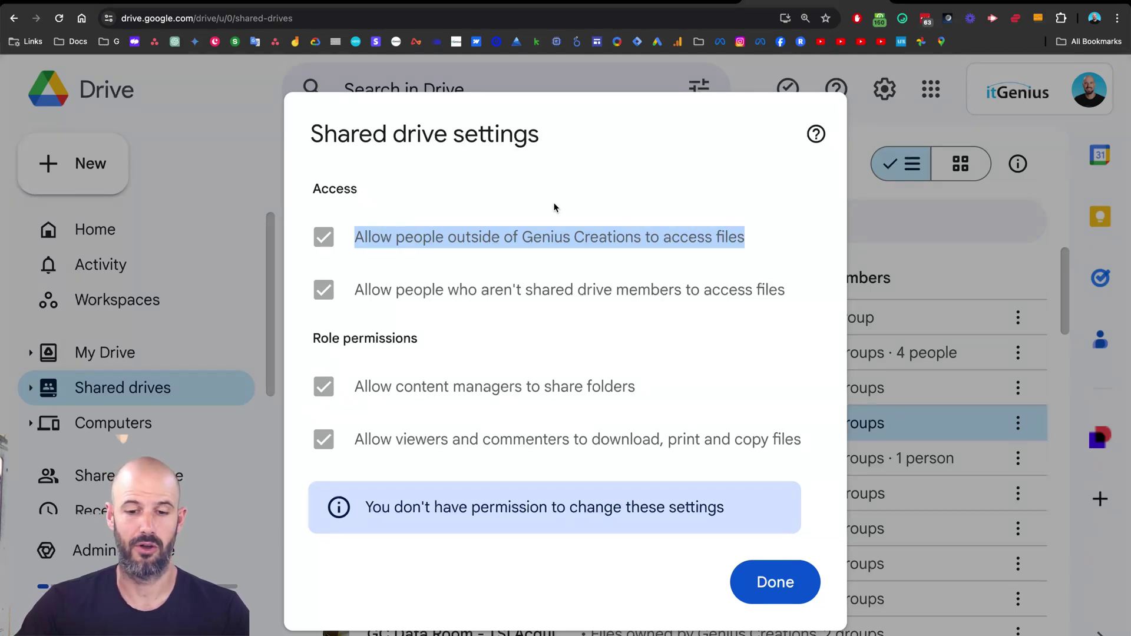
left_click(500, 312)
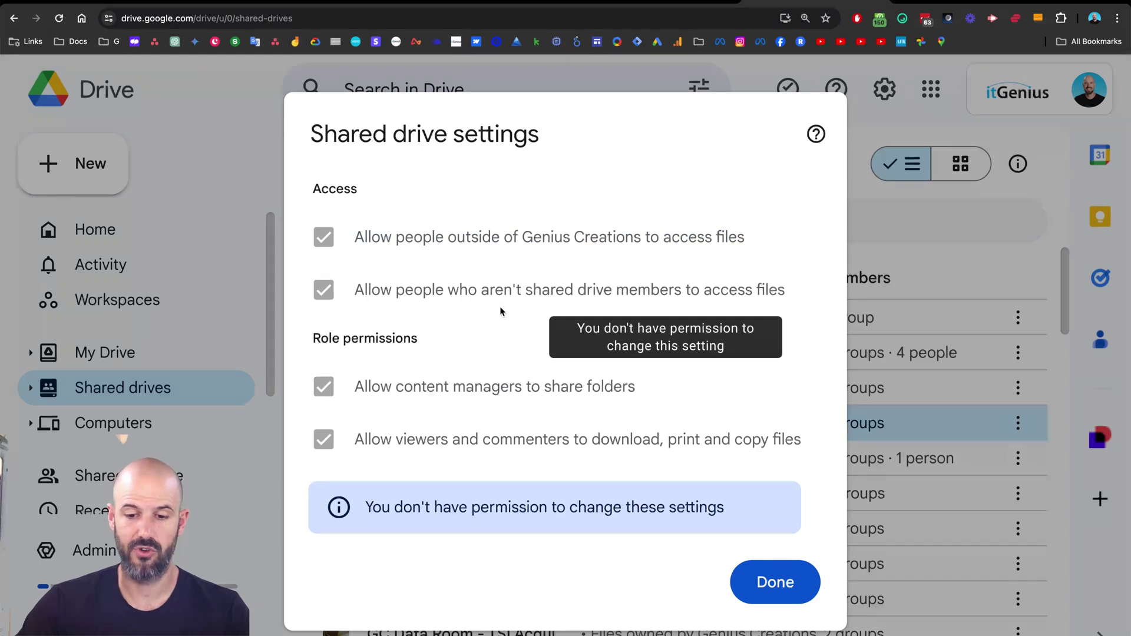